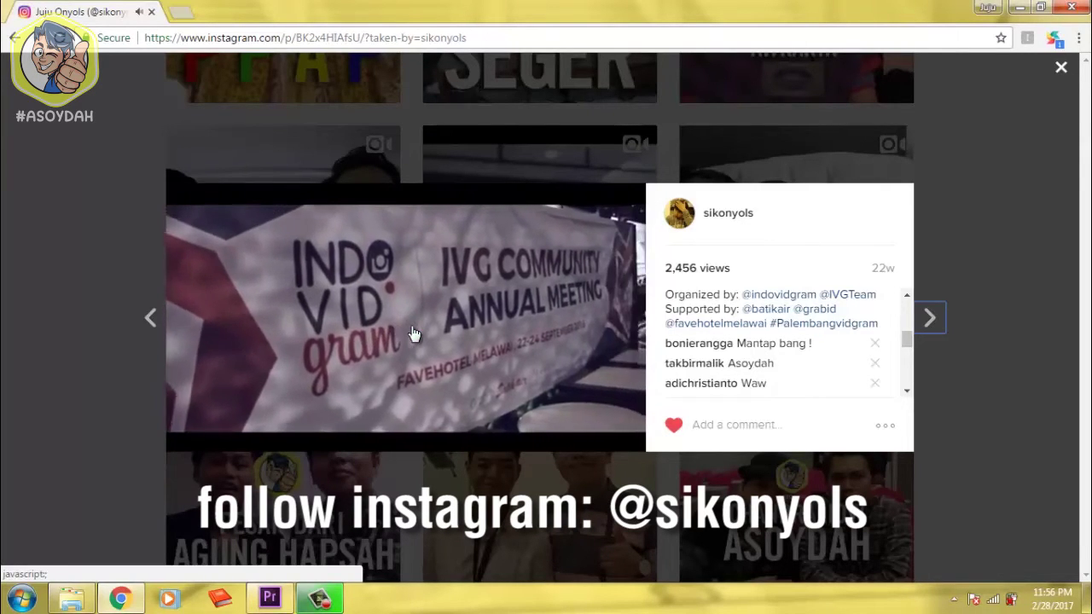
Pause the Instagram video and switch to Adobe Premiere Pro
click(412, 333)
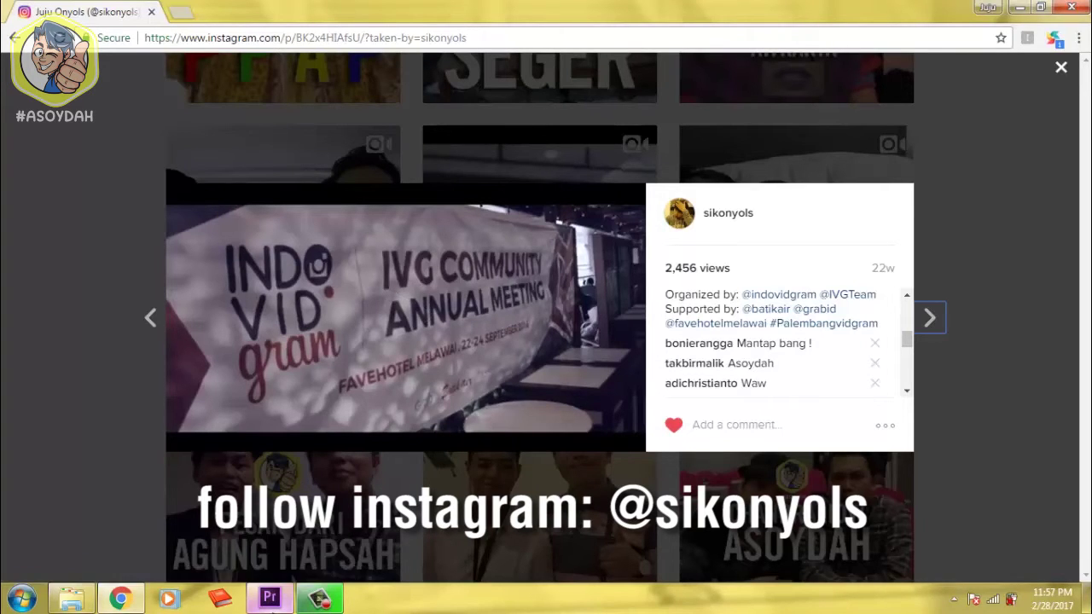
click(273, 600)
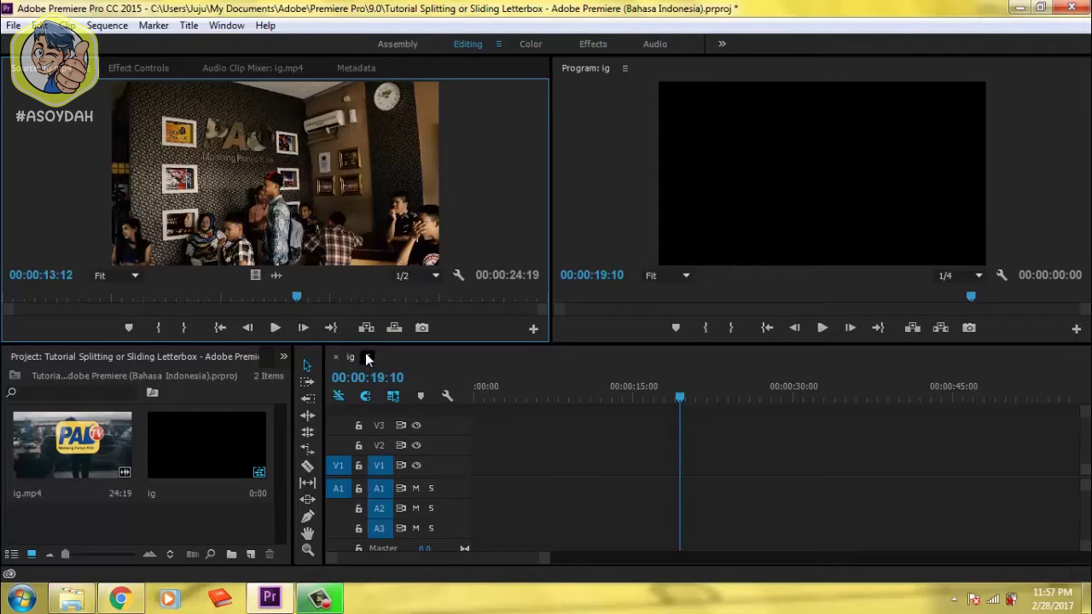
Play the ig.mp4 source clip from its beginning and stop it about 13 seconds in
drag(300, 298, 5, 314)
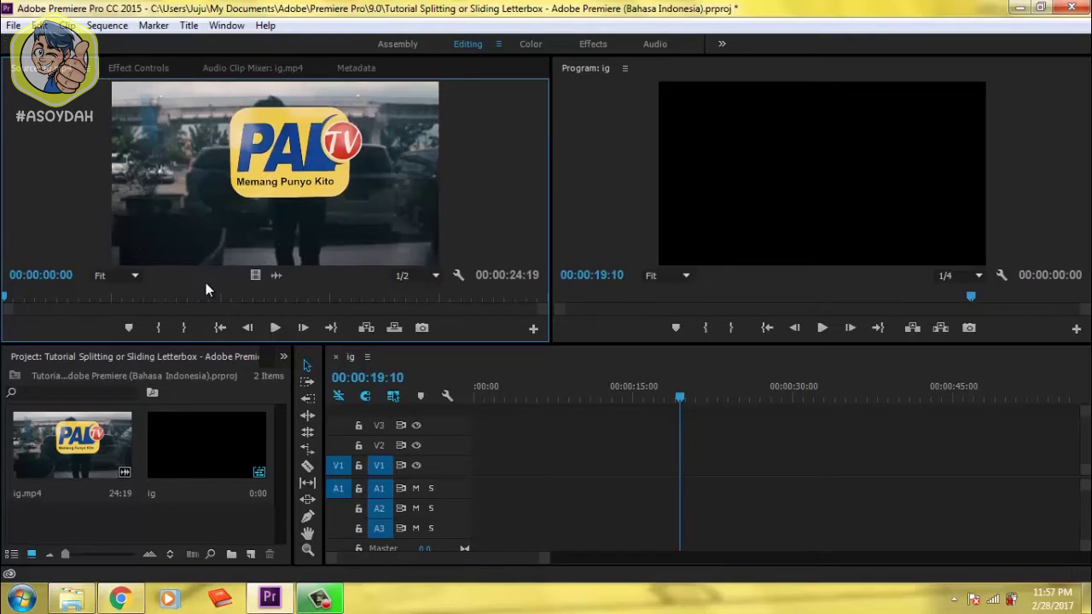
click(276, 329)
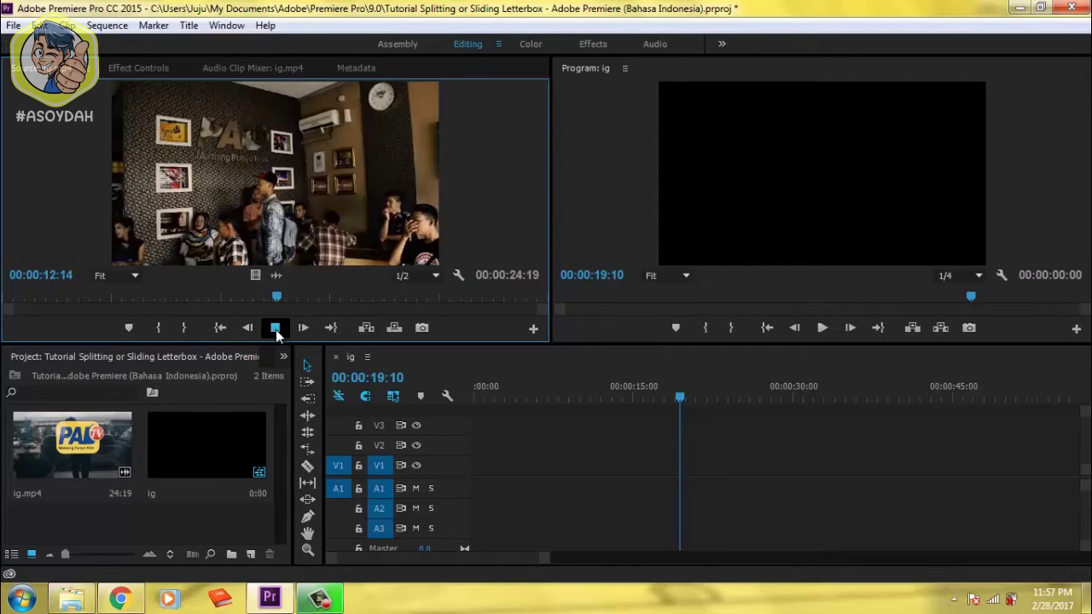
click(275, 328)
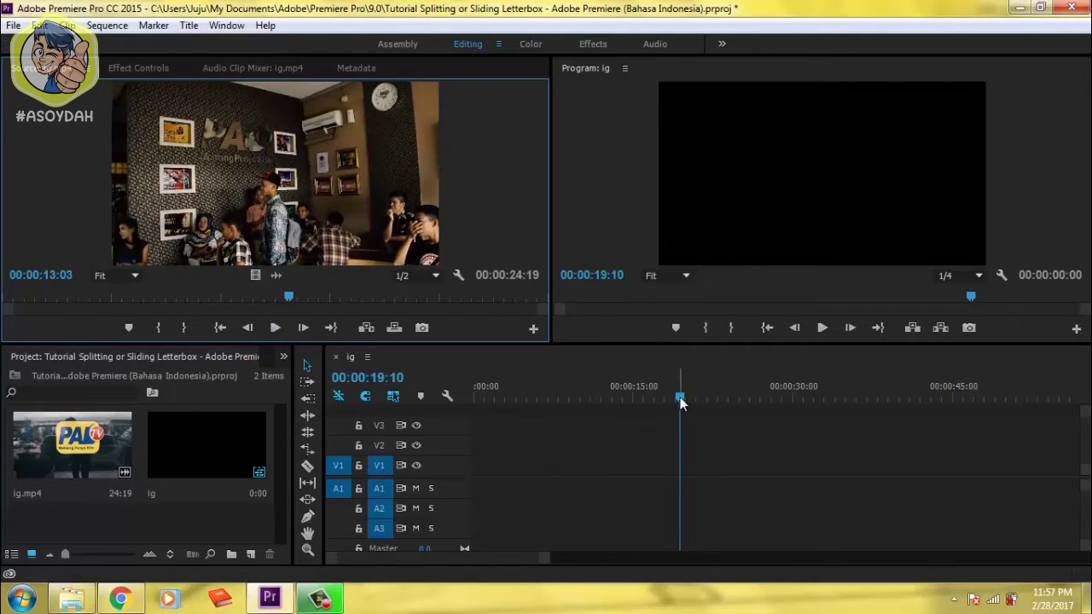
Return the sequence playhead to 00:00:00:00 and place the ig.mp4 clip on track V1 at the start
drag(679, 397, 475, 397)
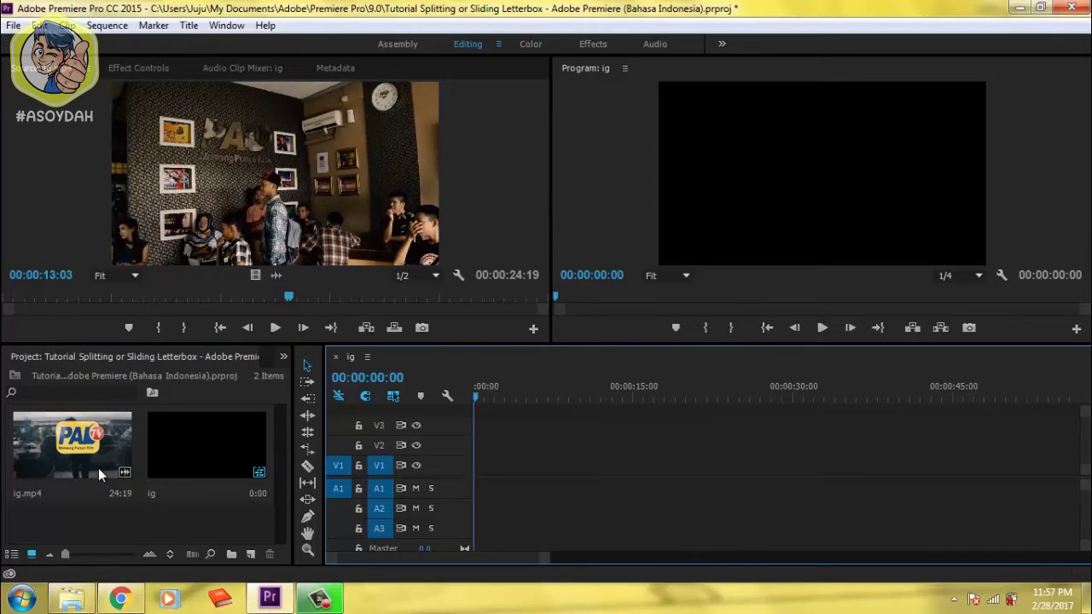
click(150, 454)
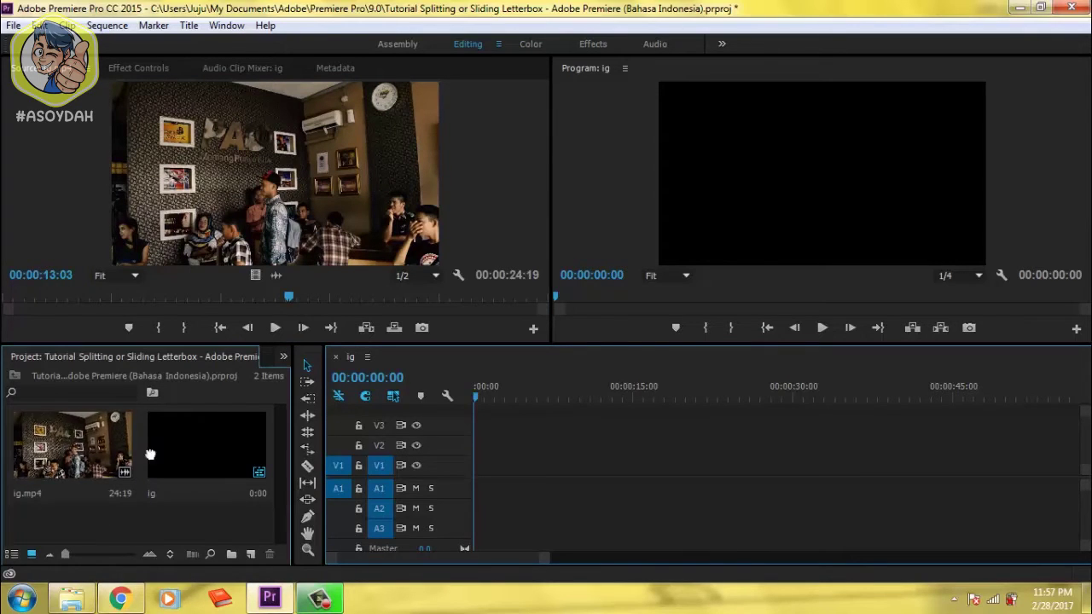
drag(72, 444, 478, 465)
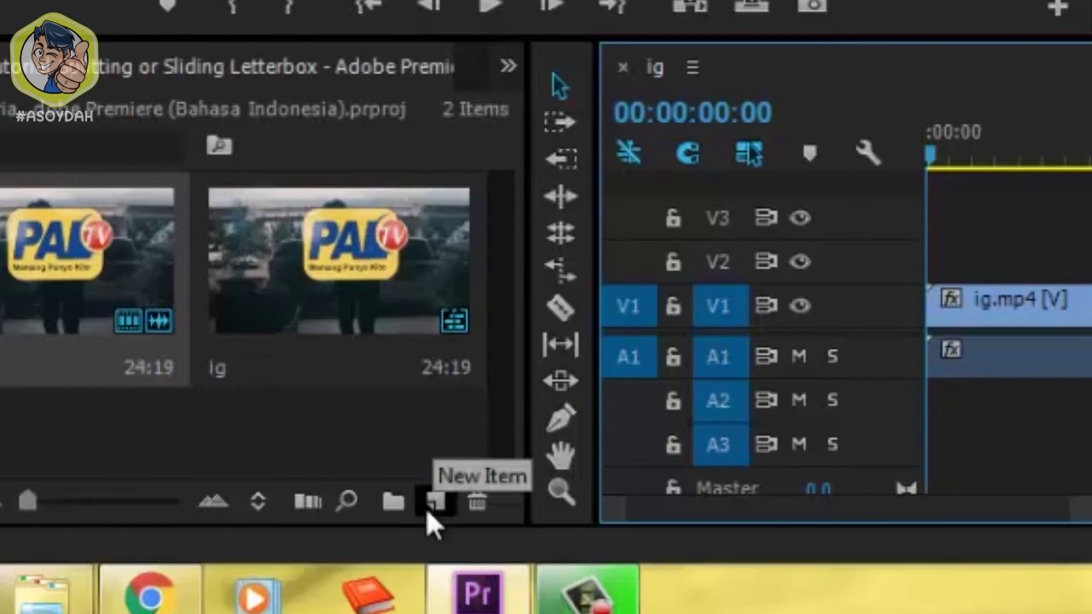
Create a new title named "letterbox"
click(426, 508)
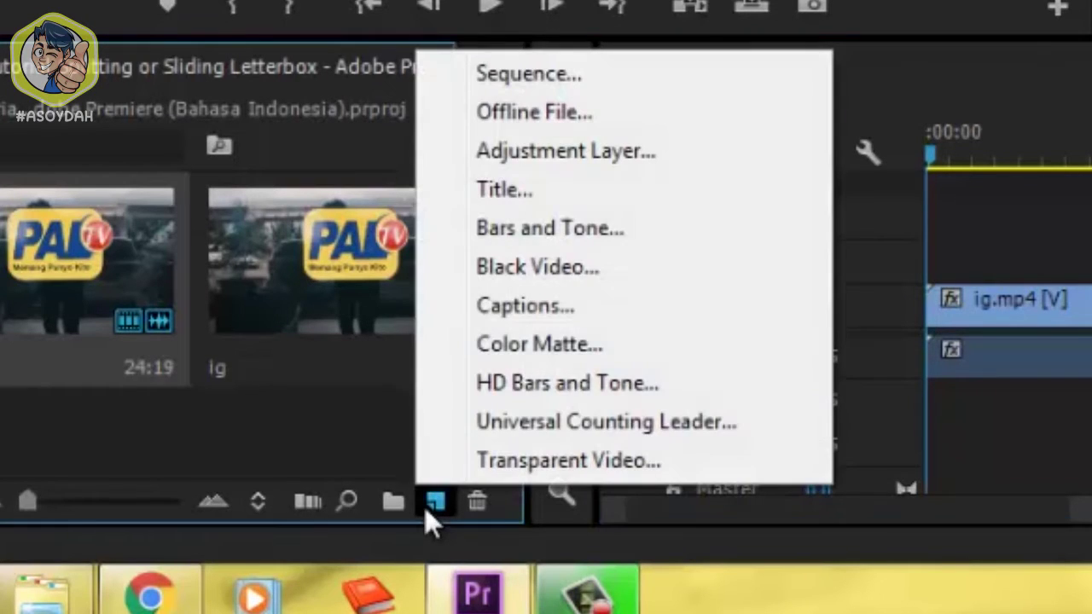
click(637, 196)
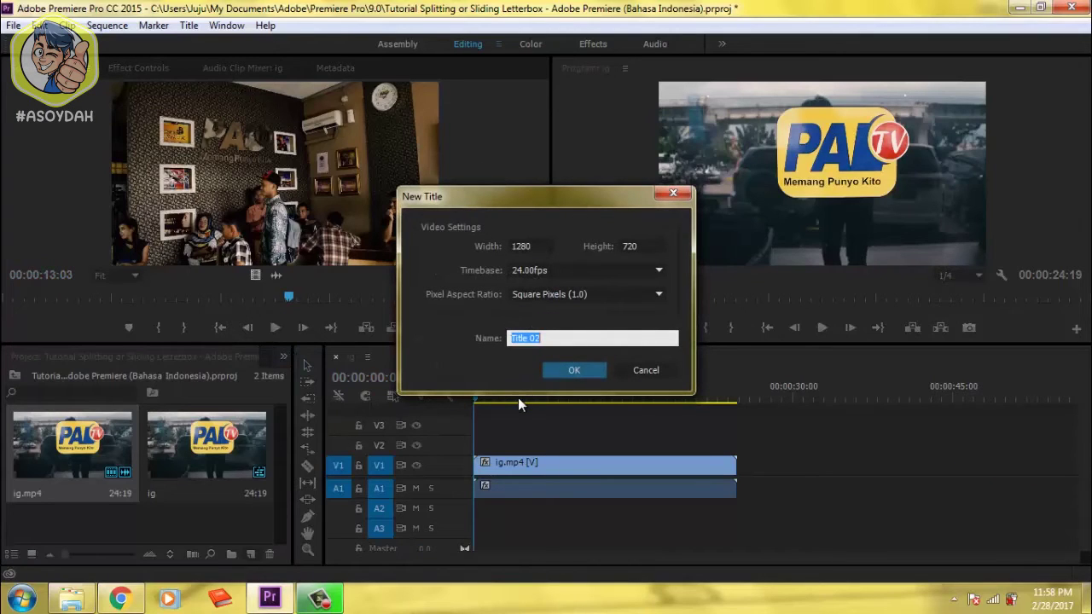
text(letterbox)
key(Return)
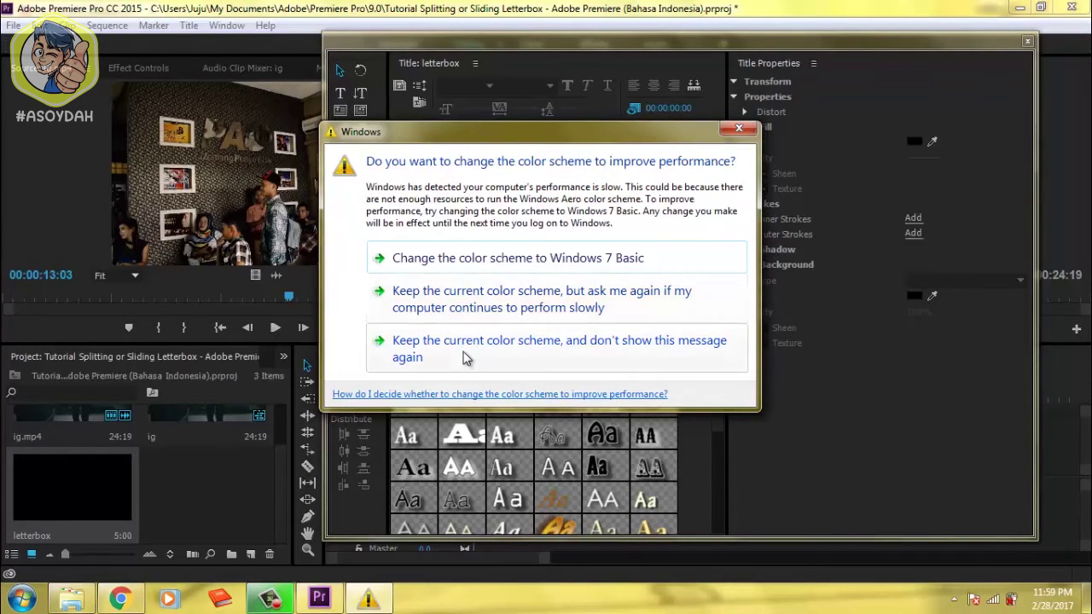
Keep the current Windows color scheme permanently and enlarge the title tools area so all the shape tools are accessible
click(533, 357)
drag(381, 290, 362, 149)
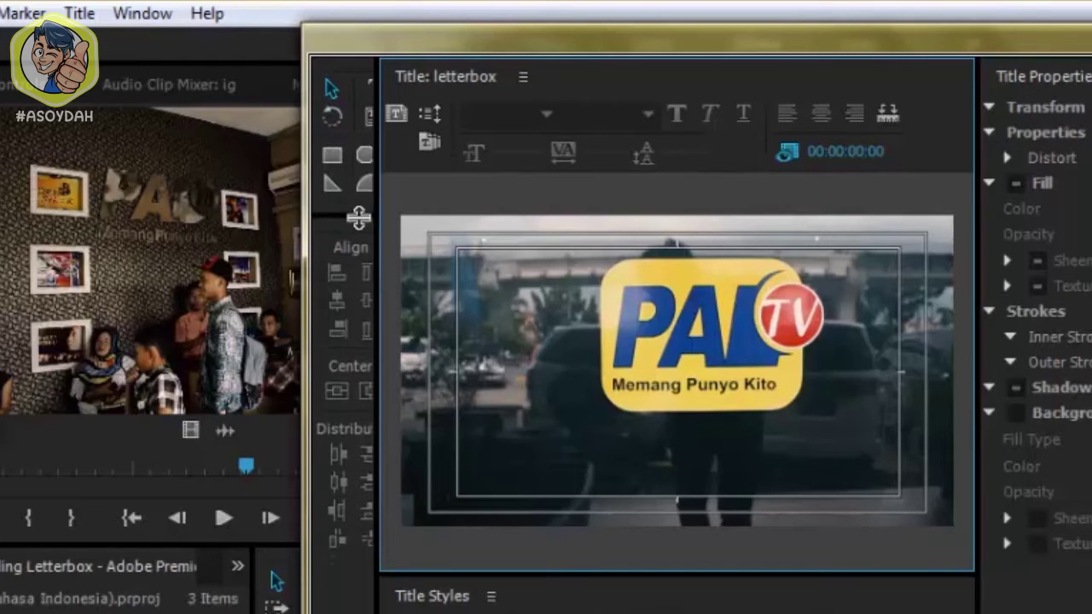
drag(355, 215, 350, 285)
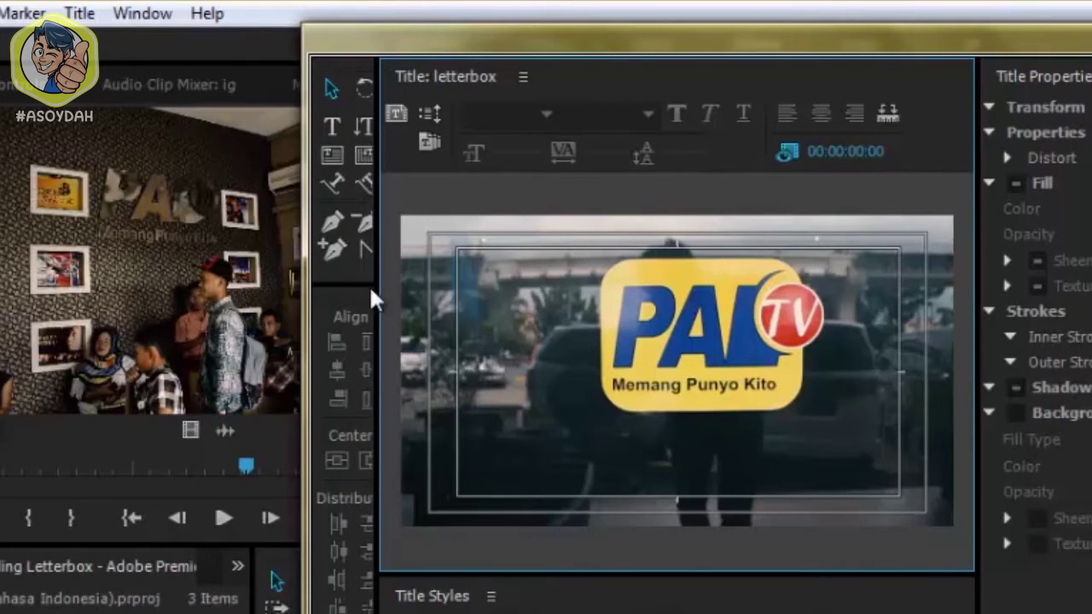
drag(358, 286, 358, 370)
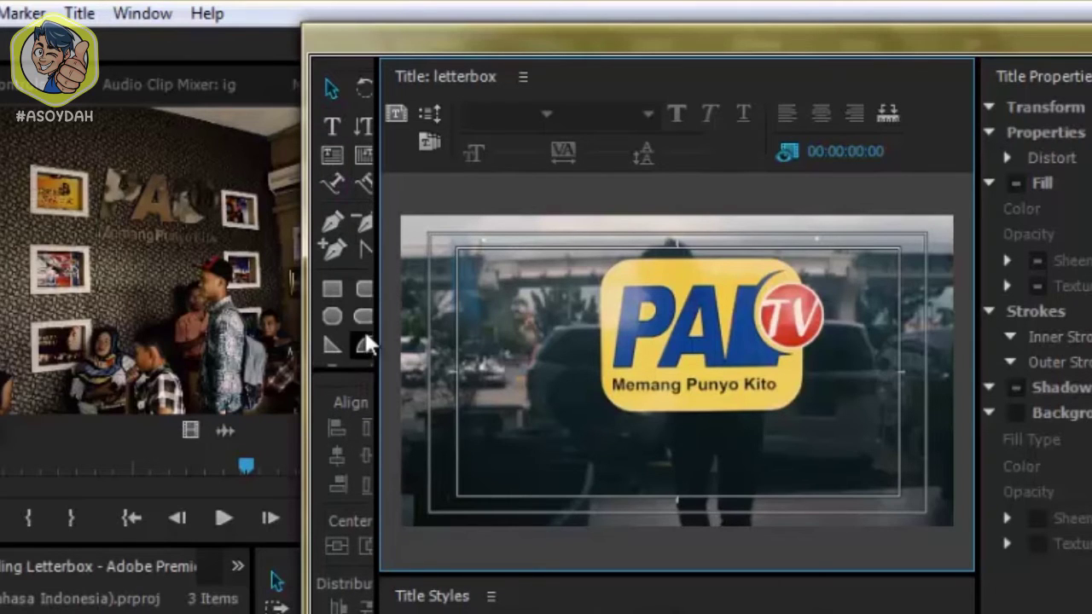
drag(375, 324, 452, 352)
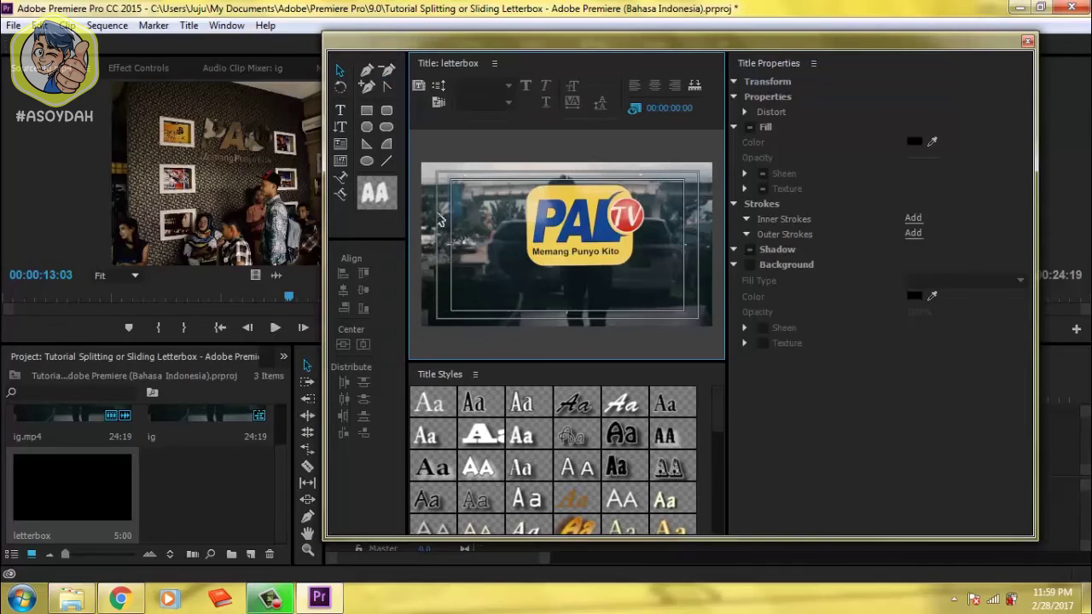
Draw a full-width rectangle about 1313 by 113 across the frame's upper edge and place a copy along the lower edge
click(367, 111)
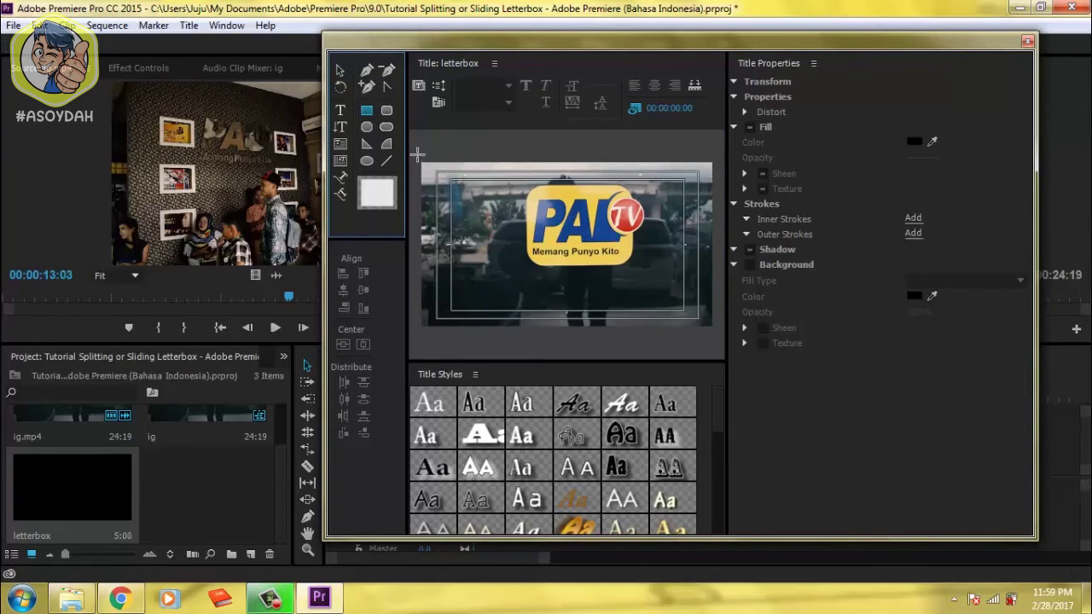
mouse_move(418, 154)
mouse_down()
mouse_move(494, 178)
mouse_move(715, 181)
mouse_up()
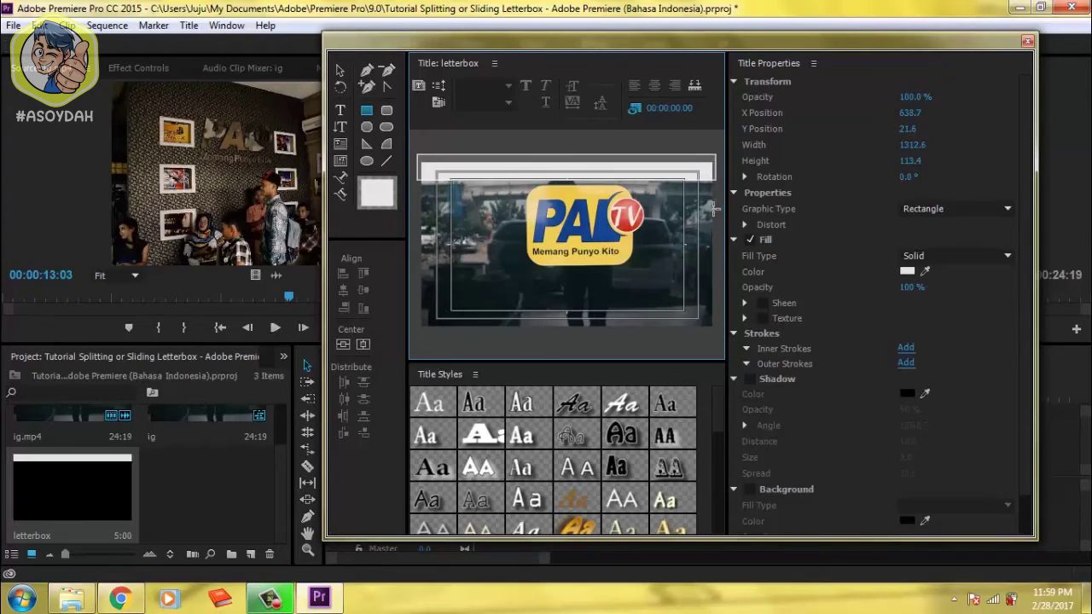
click(340, 70)
click(529, 182)
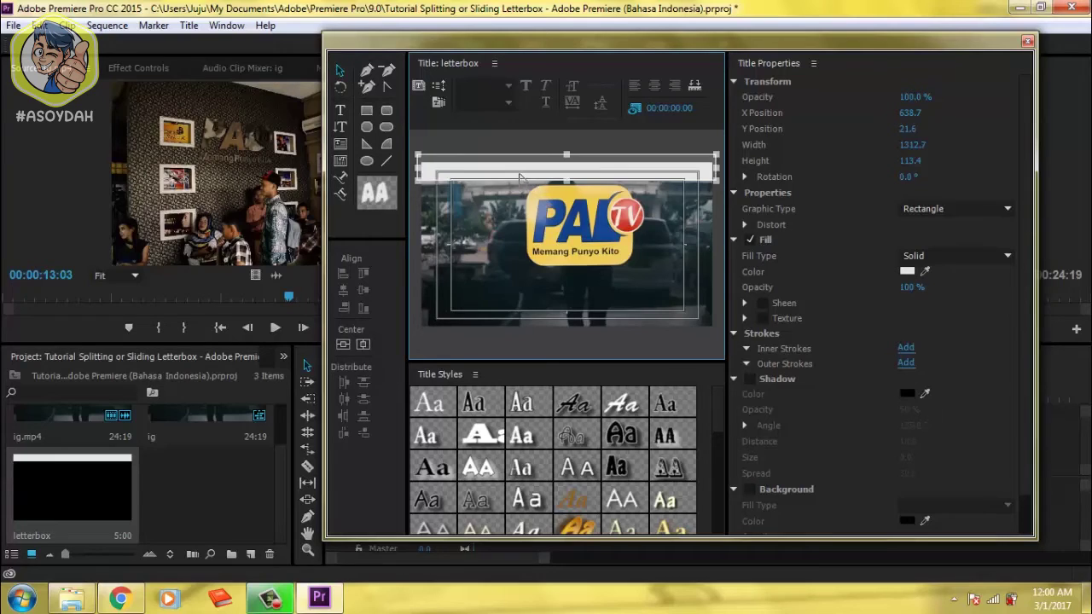
drag(520, 177, 515, 330)
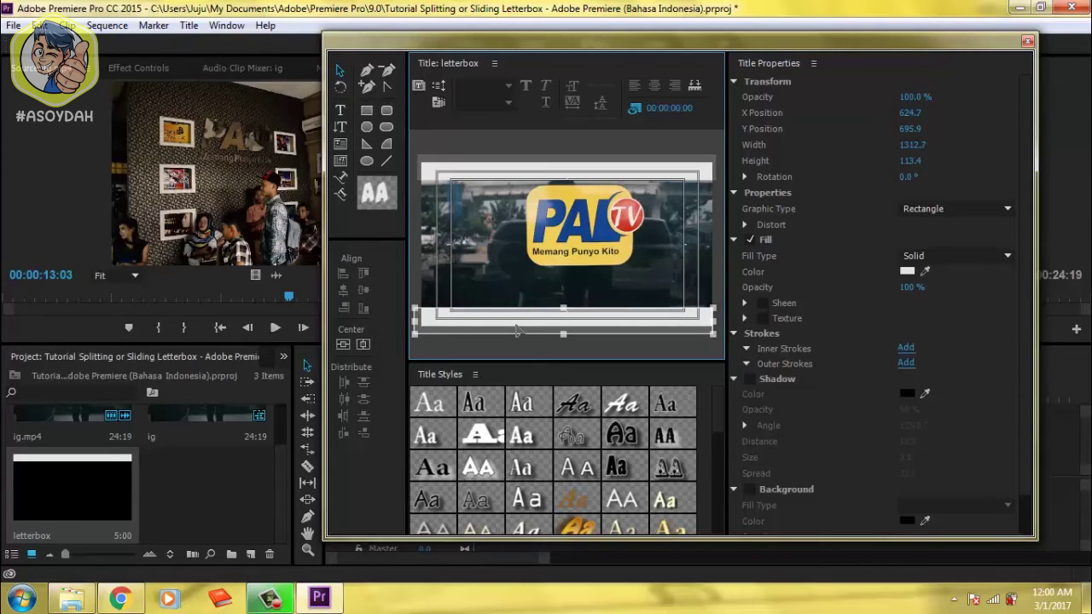
click(596, 352)
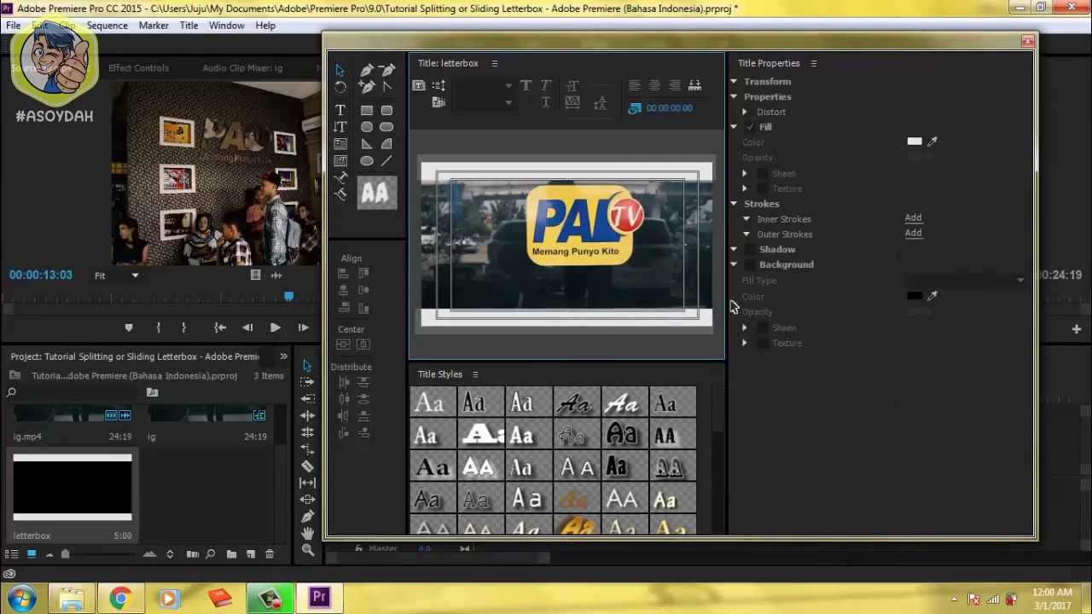
Set the fill color of both the lower and the upper rectangle to black (000000)
click(678, 324)
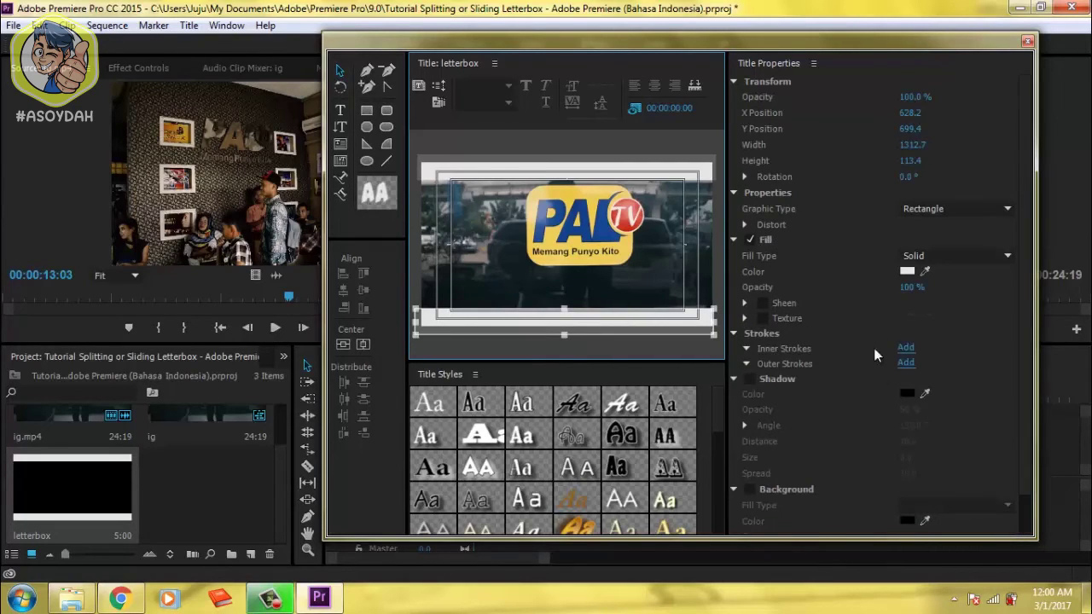
click(906, 271)
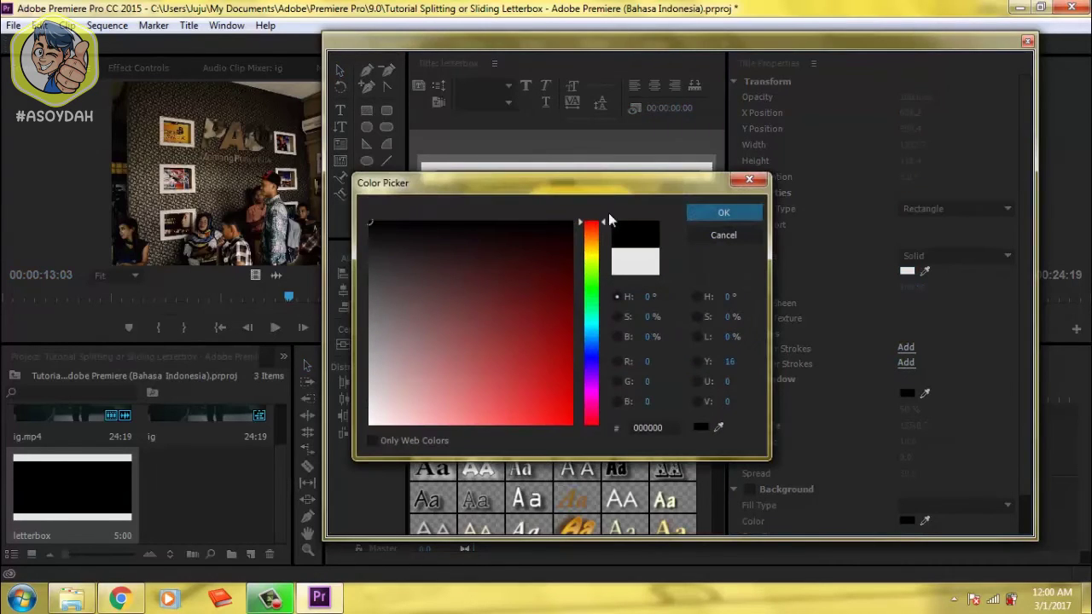
click(707, 214)
click(906, 270)
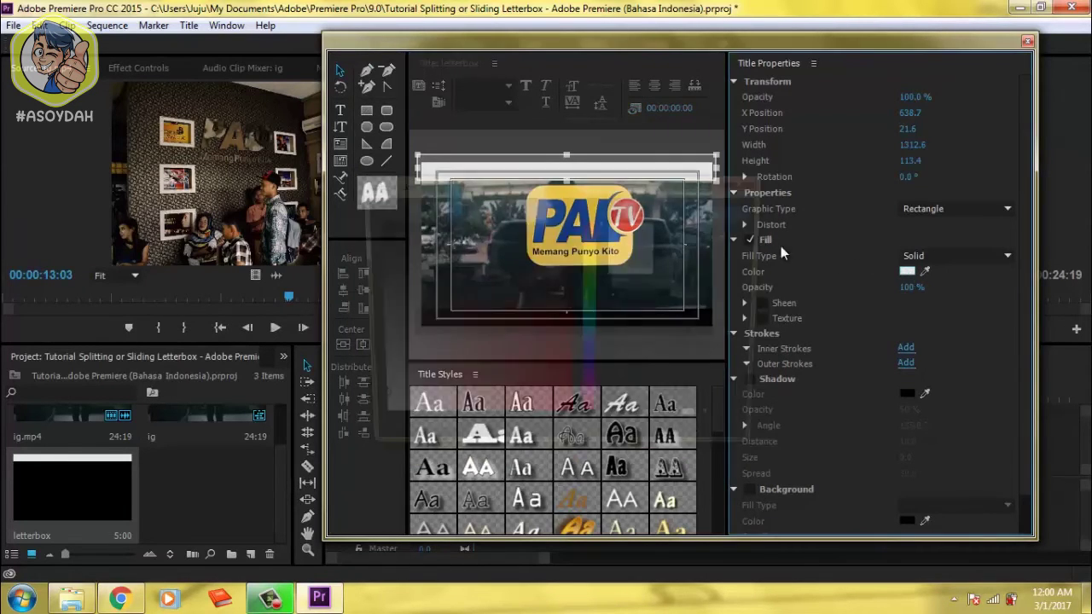
drag(571, 256, 370, 220)
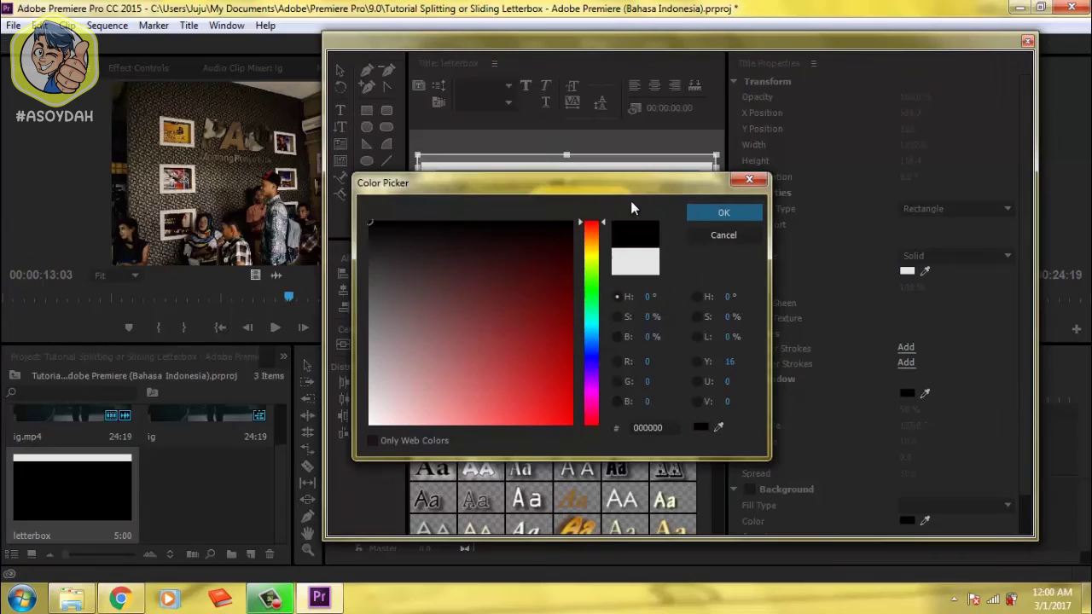
click(718, 213)
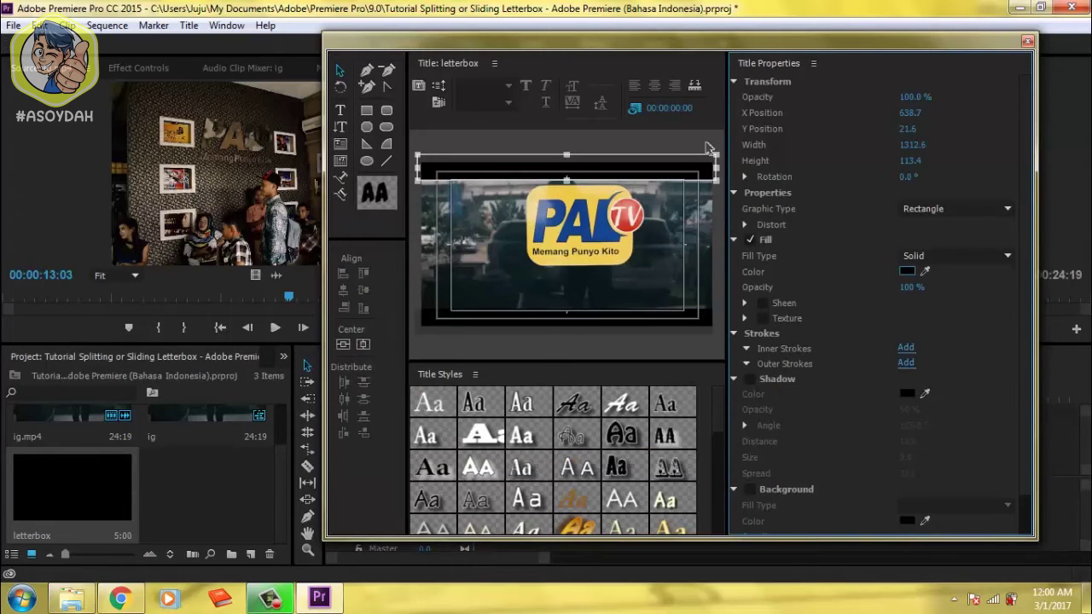
Close the title editor, place the letterbox title at the start of track V2 and extend it to the end of ig.mp4
click(1028, 42)
drag(136, 492, 497, 447)
drag(464, 447, 736, 445)
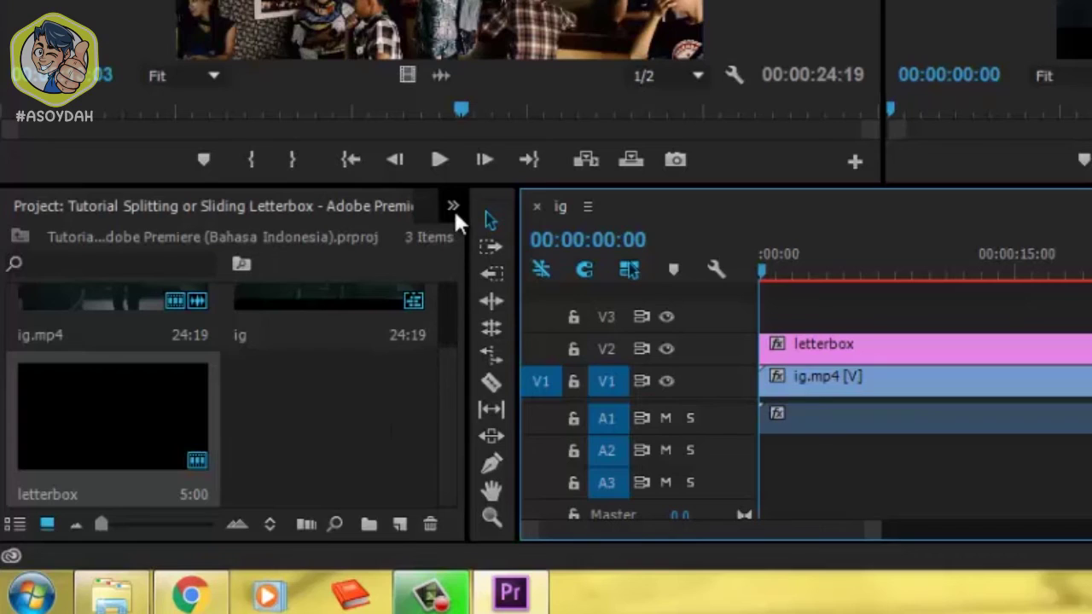
Apply the Barn Doors wipe transition to the start of the letterbox clip on V2
click(453, 207)
click(500, 339)
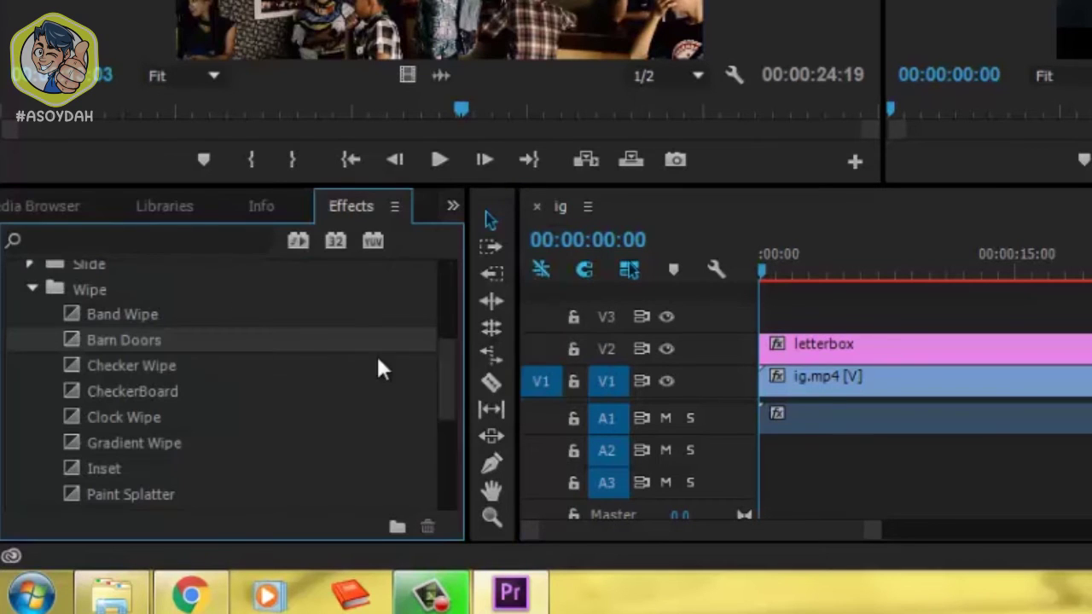
drag(451, 365, 458, 403)
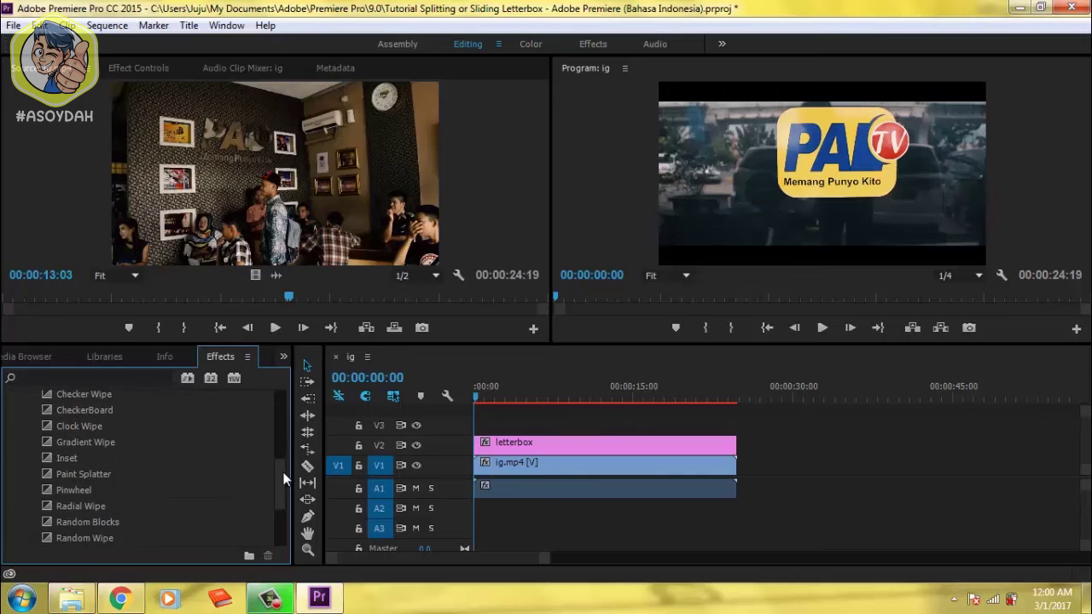
drag(284, 480, 297, 447)
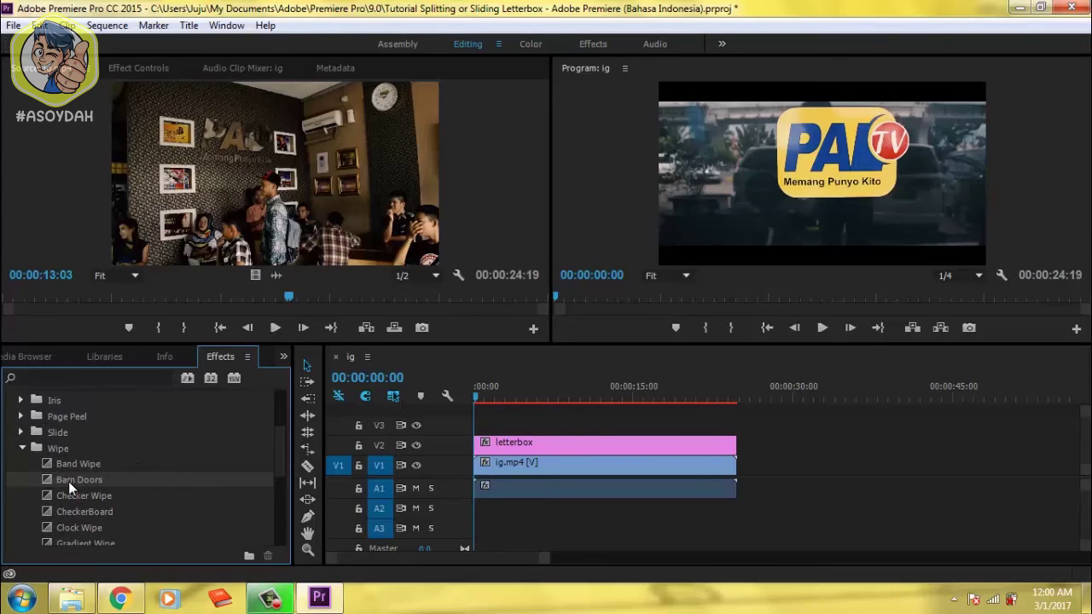
drag(67, 481, 483, 448)
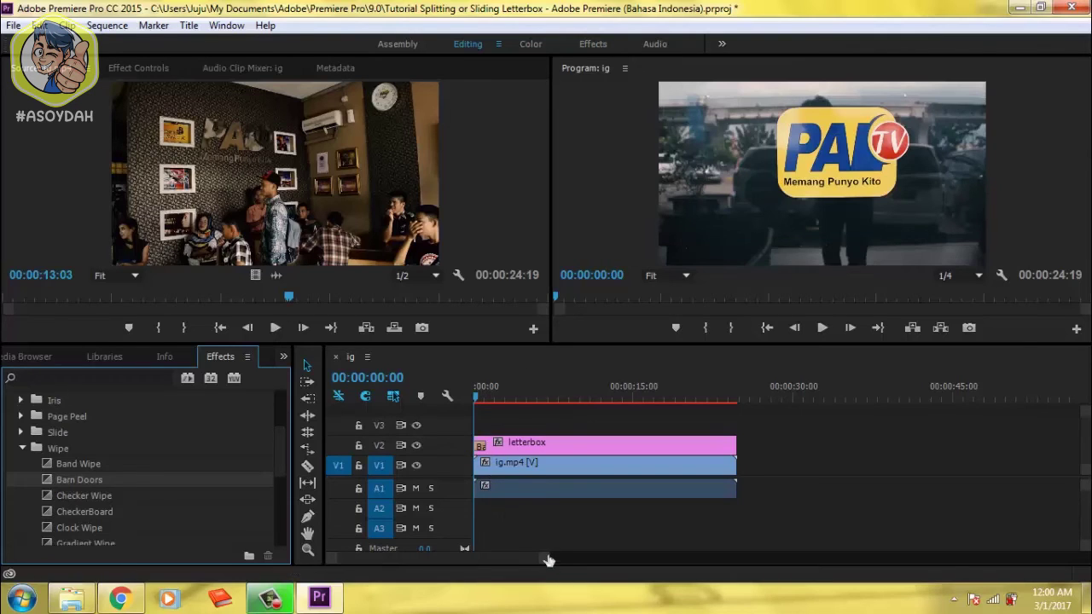
Shorten the Barn Doors transition to about 11 frames and scrub through it from the start to 00:00:00:07
drag(550, 557, 482, 557)
drag(474, 396, 503, 449)
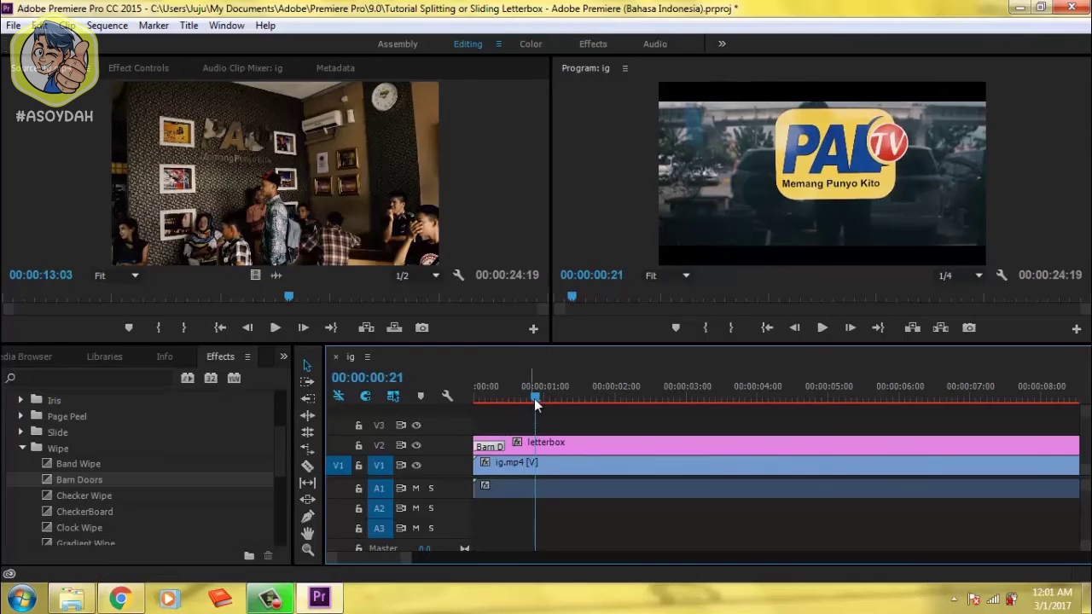
key(Home)
drag(409, 562, 366, 561)
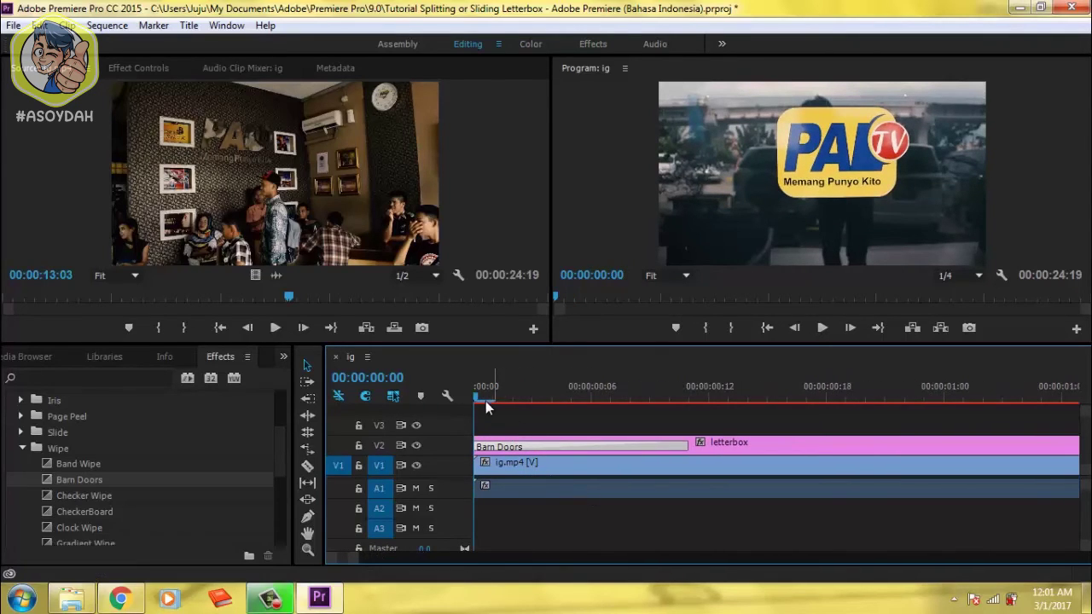
drag(485, 399, 612, 418)
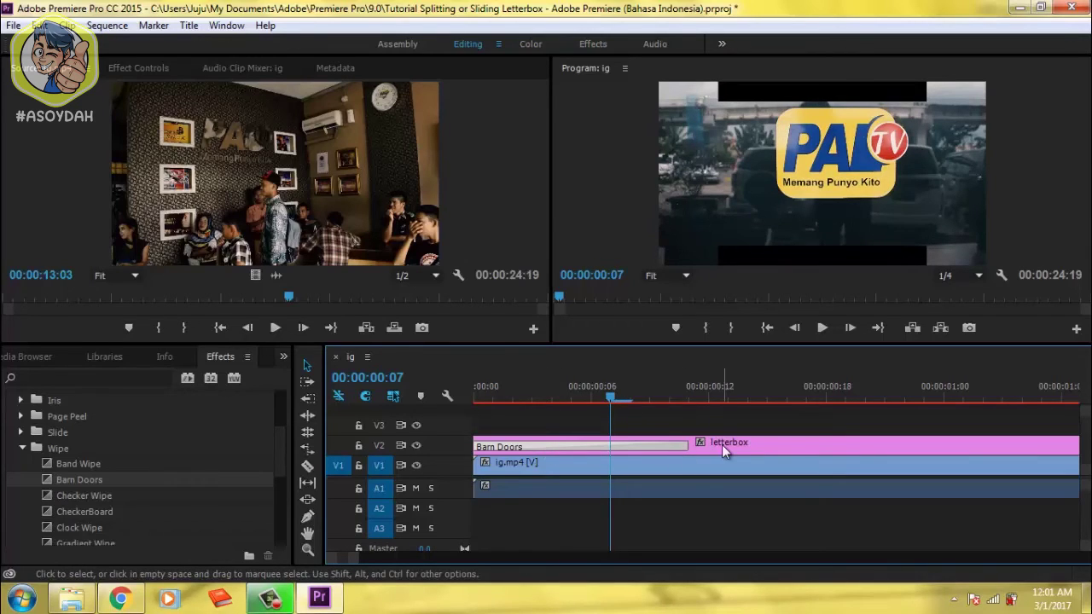
Change the Barn Doors transition's wipe direction on the letterbox clip to vertical (north-south)
click(137, 69)
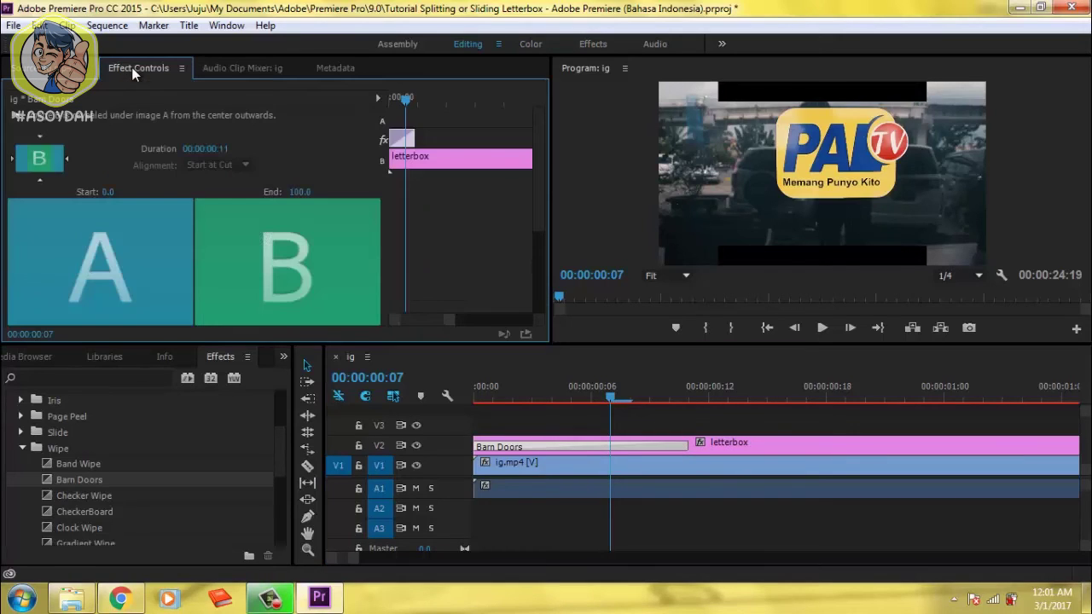
click(39, 182)
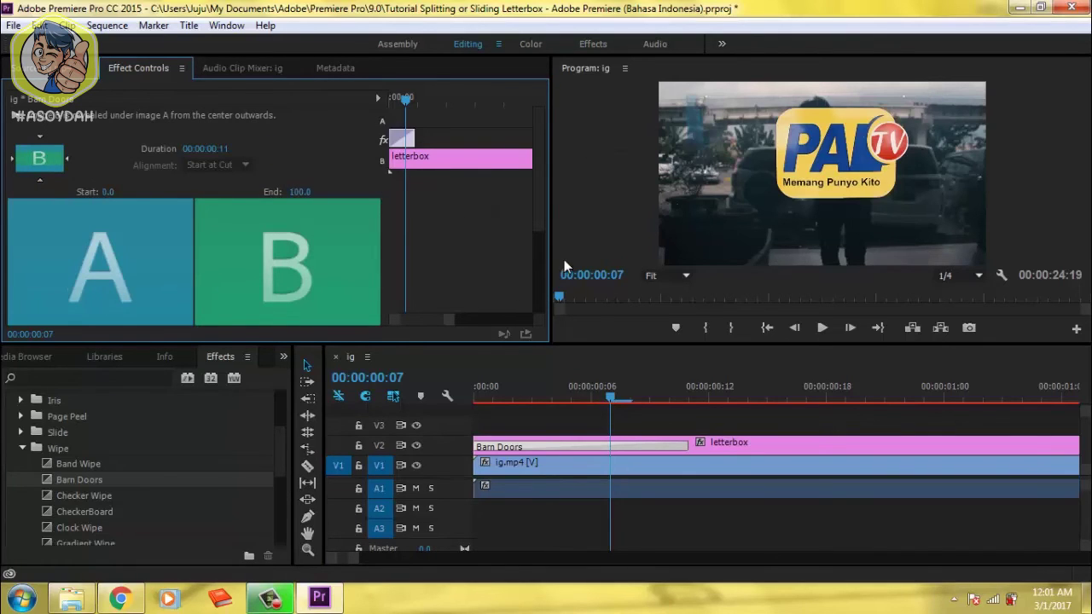
Preview the Barn Doors transition from the sequence start to 00:00:00:12 and enable its Reverse option
drag(406, 97, 381, 109)
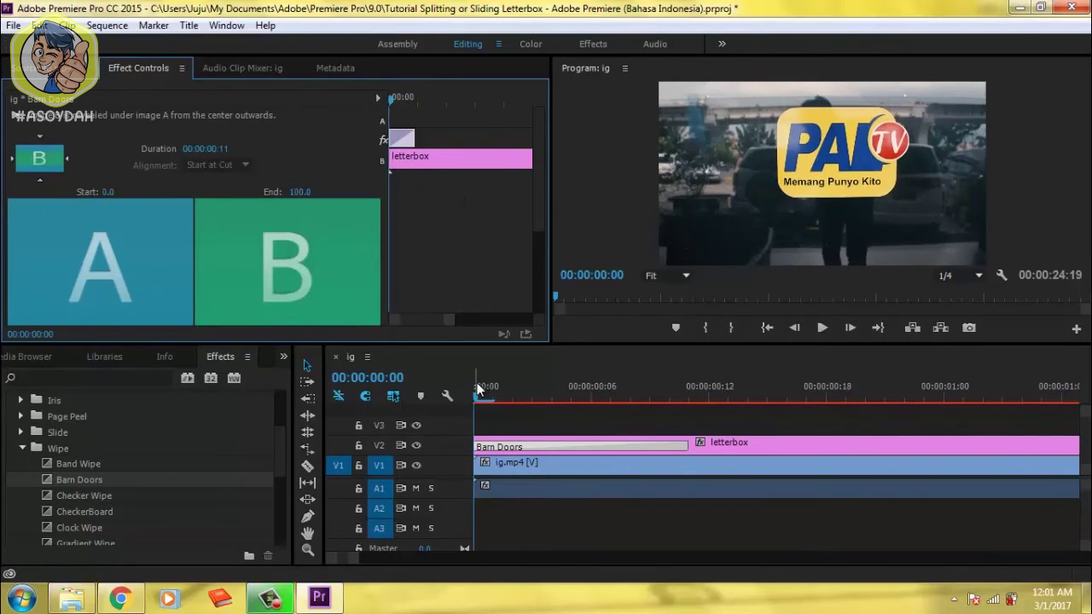
drag(479, 389, 707, 419)
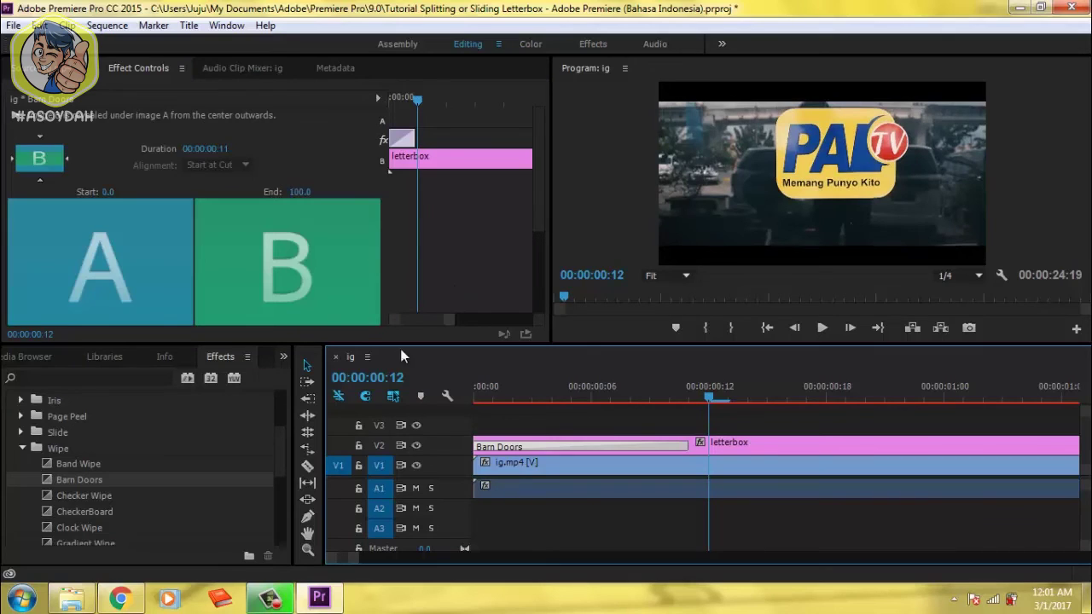
drag(533, 183, 536, 293)
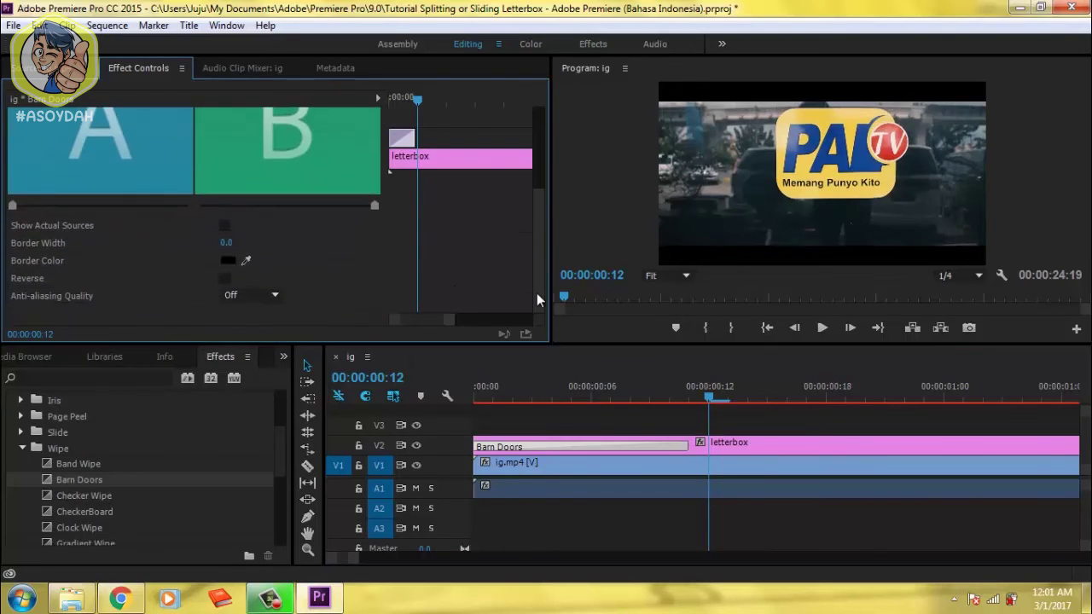
drag(708, 402, 661, 452)
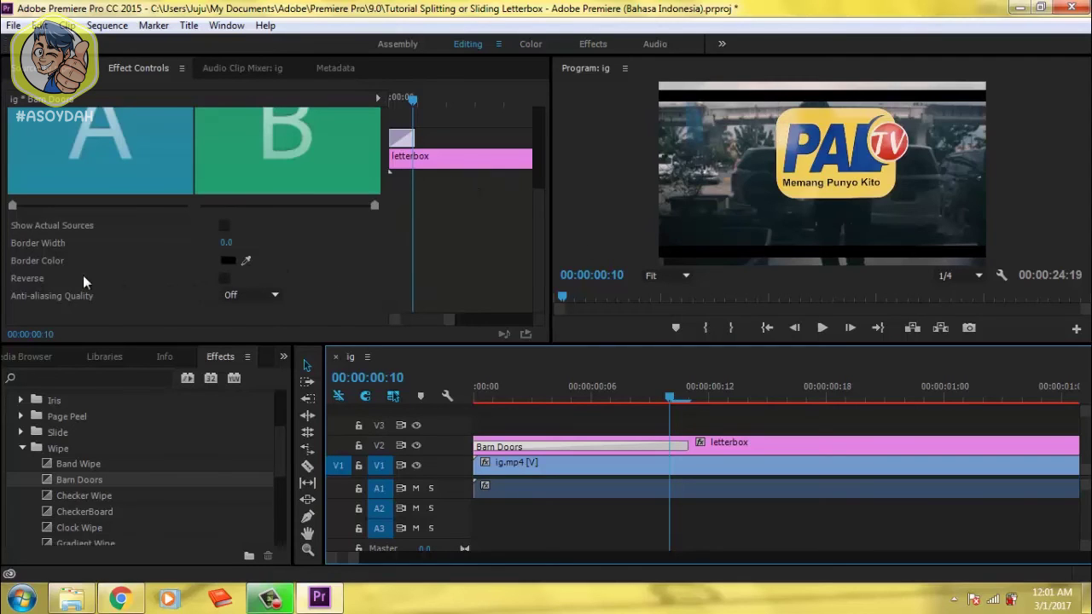
click(224, 279)
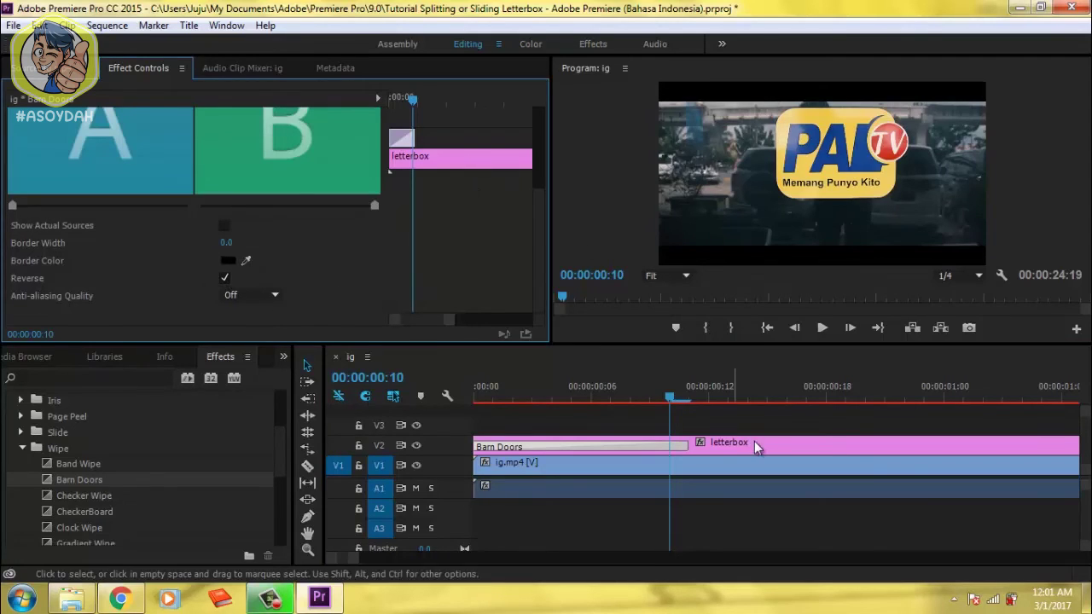
Play the sequence from the start to check the reversed letterbox opening and stop playback at 00:00:13:02
drag(677, 407, 464, 414)
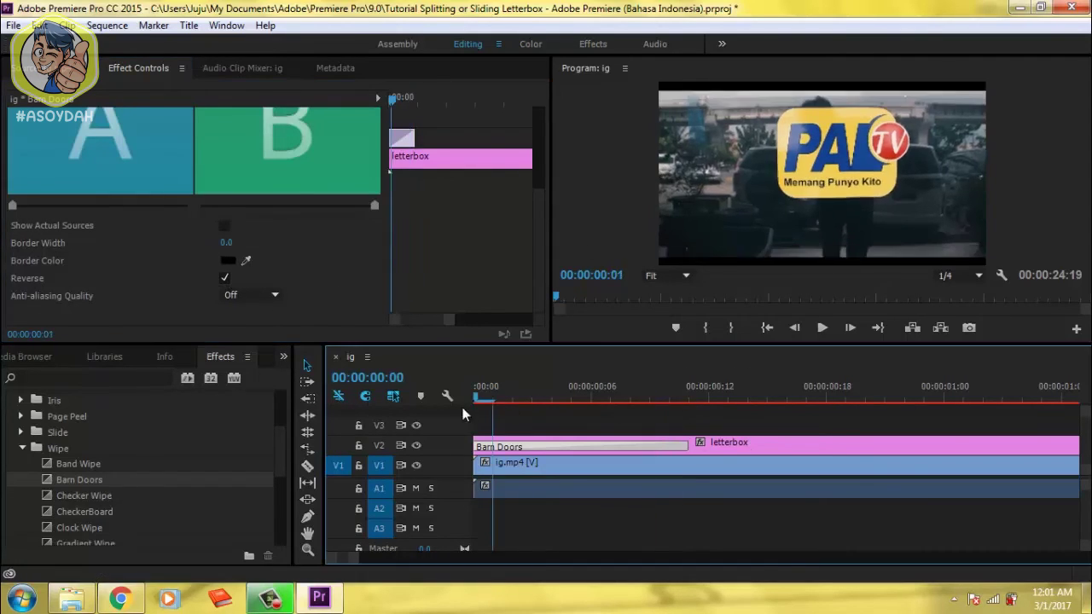
click(818, 335)
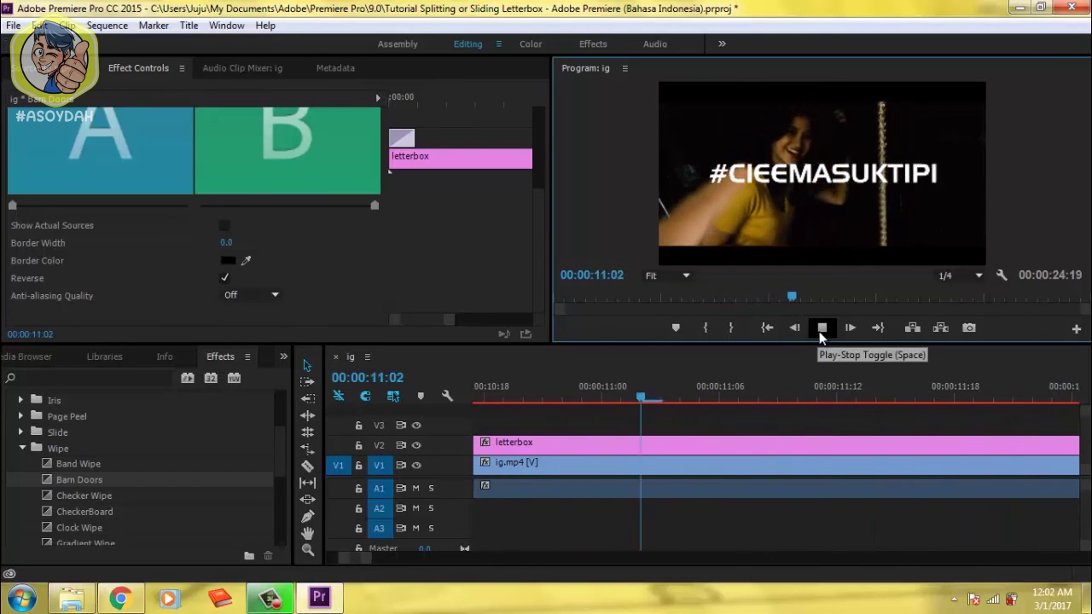
click(821, 332)
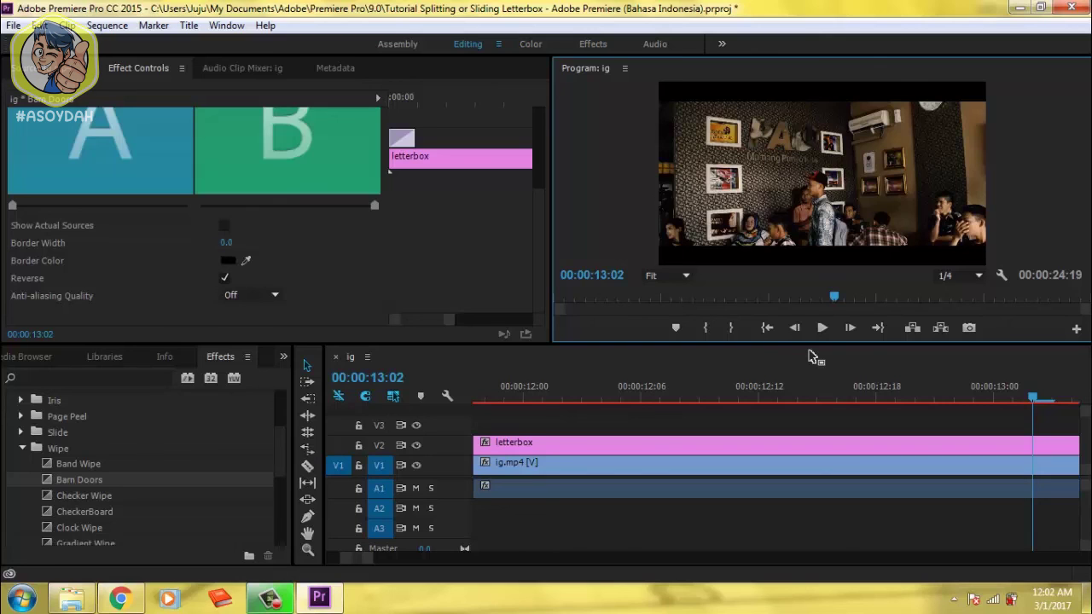
drag(372, 559, 495, 577)
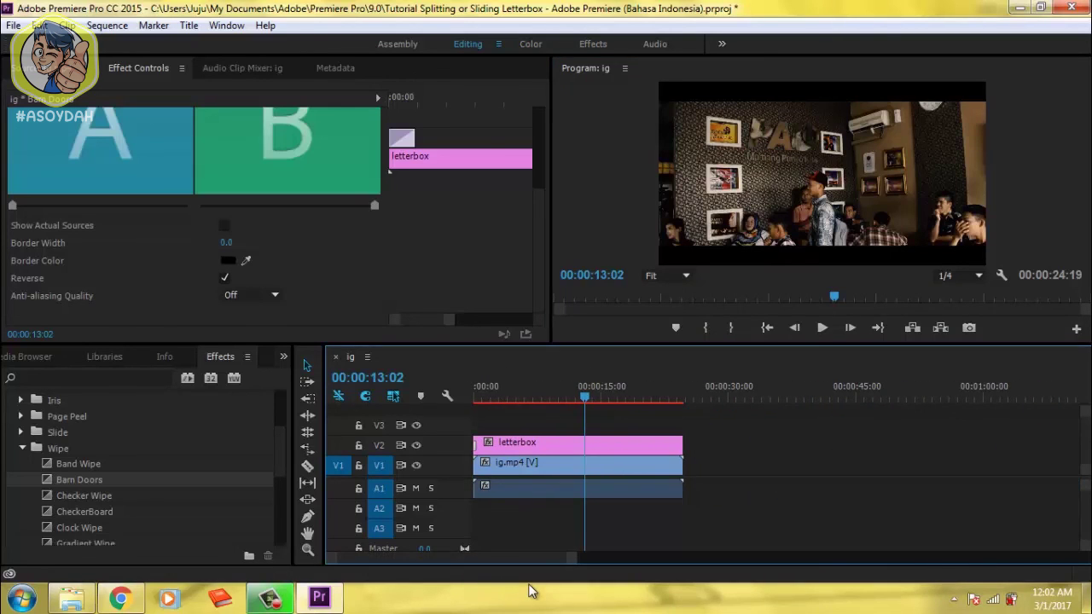